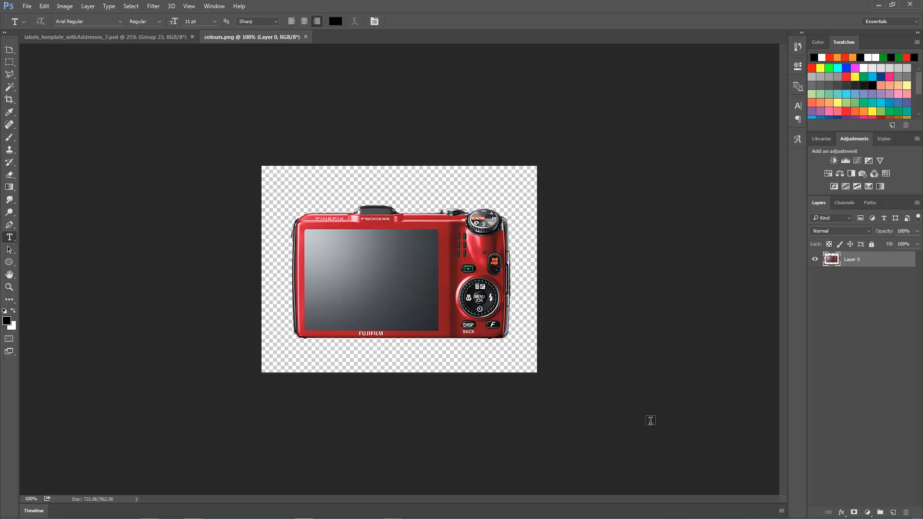
Step: Resize the canvas of colours.png to 1000 × 800 pixels with Canvas Size
{"action": "left_click", "coordinate": [64, 5]}
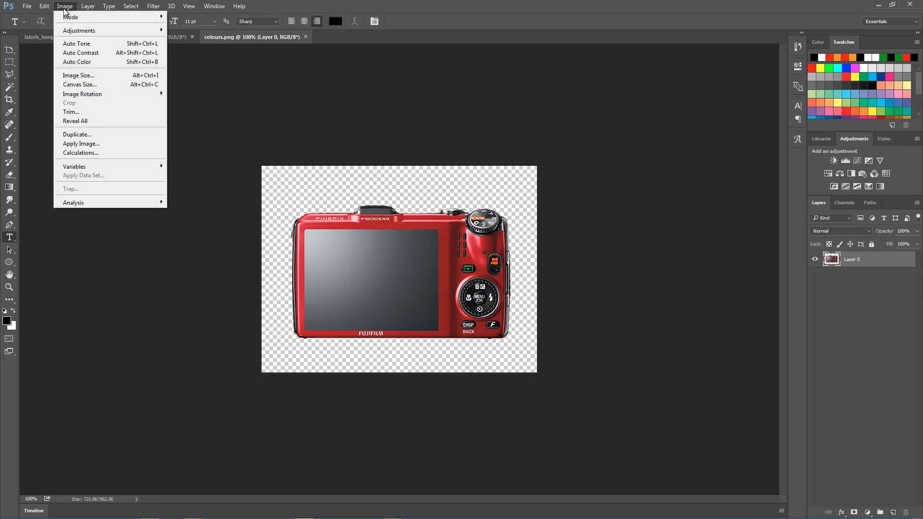
{"action": "left_click", "coordinate": [93, 88]}
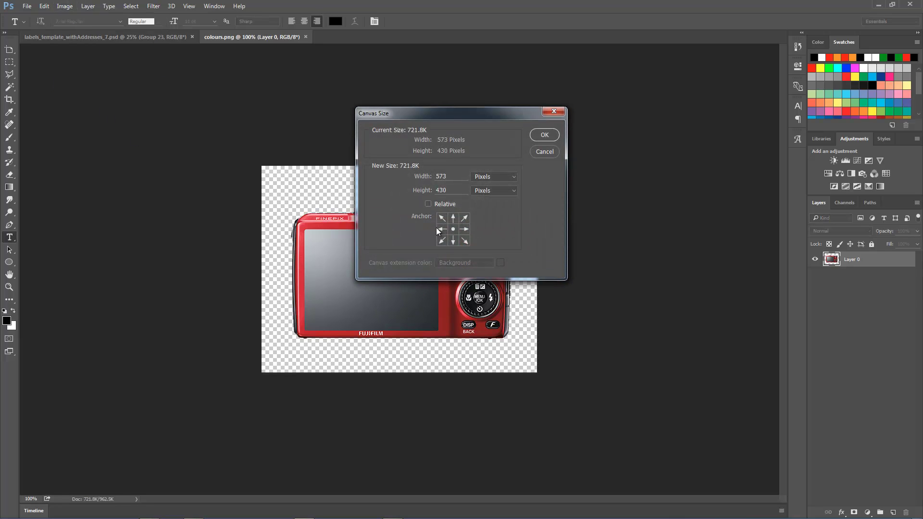
{"action": "double_click", "coordinate": [451, 176]}
{"action": "type", "text": "1000"}
{"action": "key", "text": "Tab"}
{"action": "type", "text": "800"}
{"action": "left_click", "coordinate": [545, 136]}
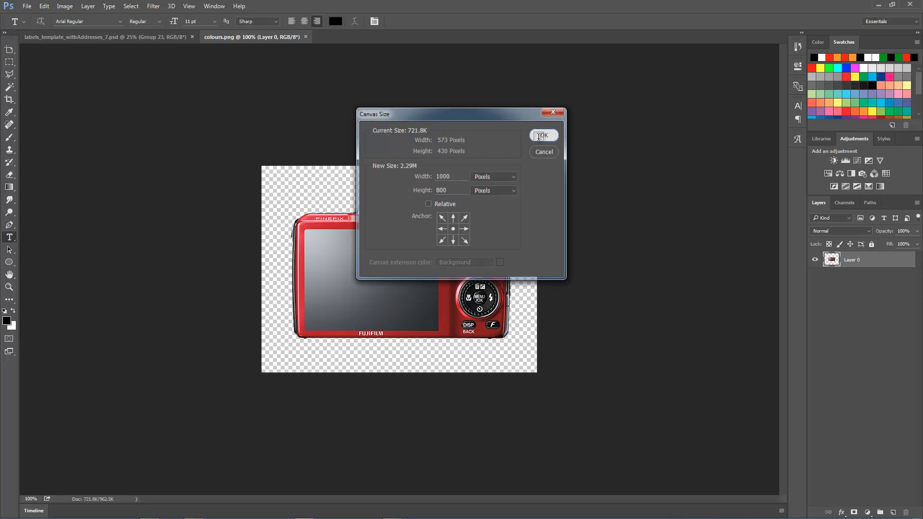
Step: Move the camera up-left, duplicate it twice, and stagger the copies diagonally down-right
{"action": "left_click", "coordinate": [9, 50]}
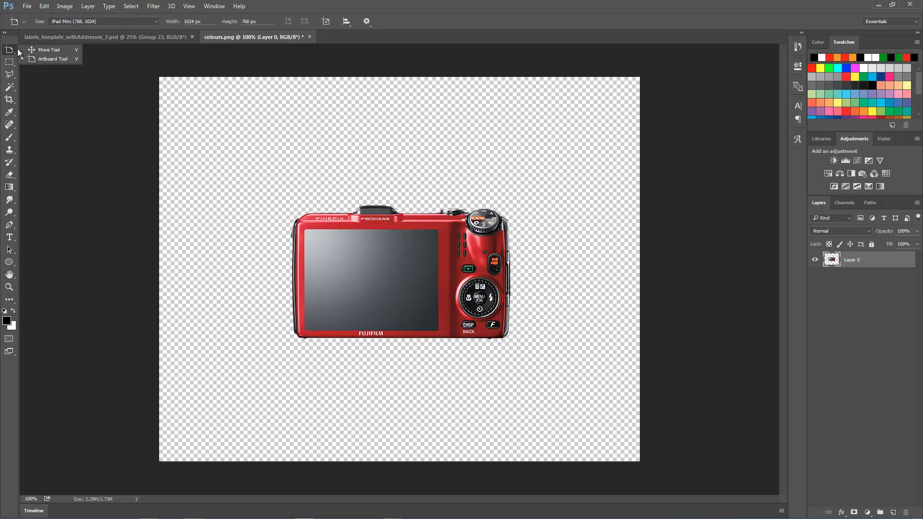
{"action": "left_click_drag", "start_coordinate": [401, 278], "coordinate": [315, 223]}
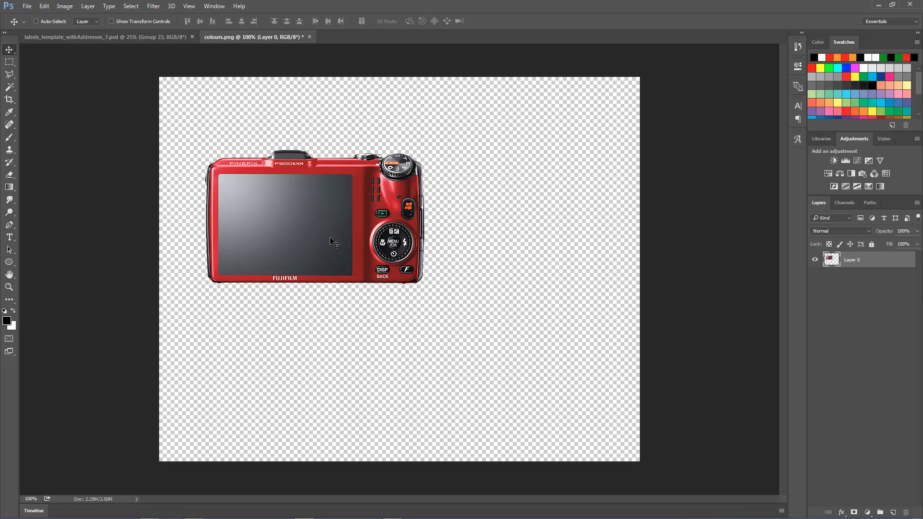
{"action": "key", "text": "ctrl+j"}
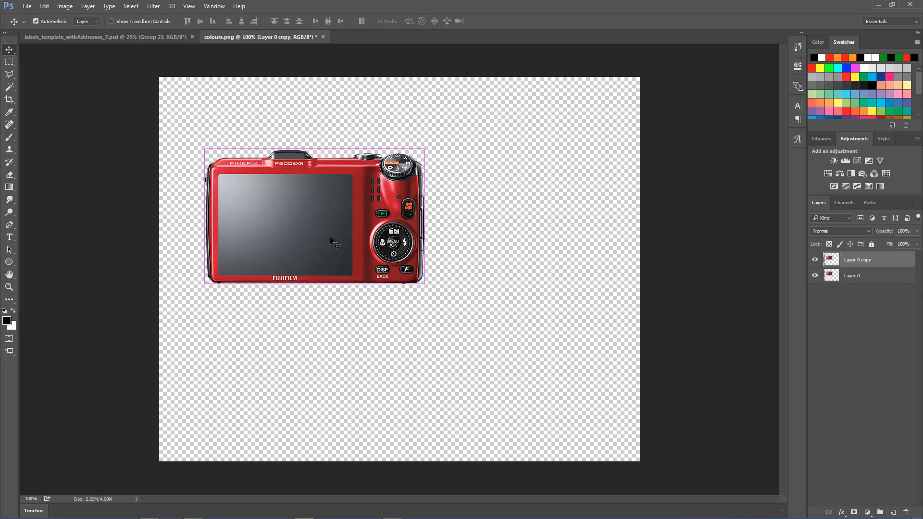
{"action": "key", "text": "ctrl+j"}
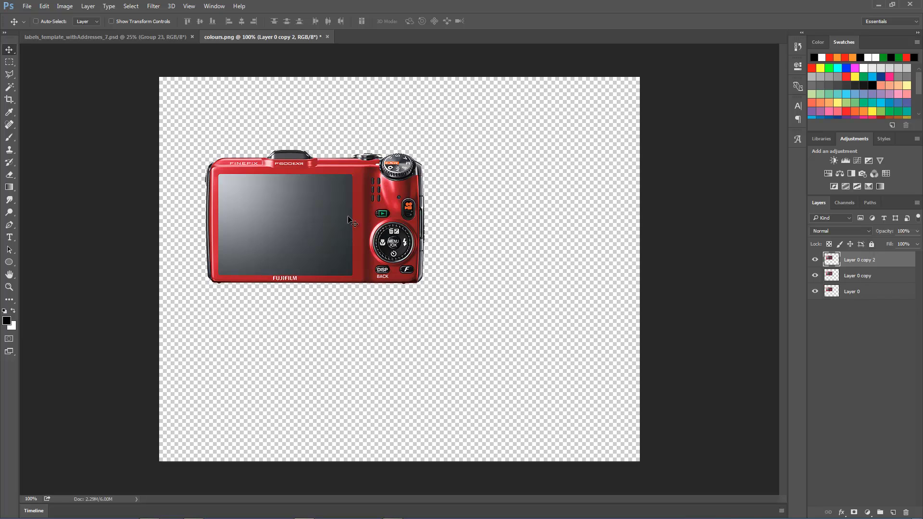
{"action": "left_click_drag", "start_coordinate": [337, 225], "coordinate": [581, 322]}
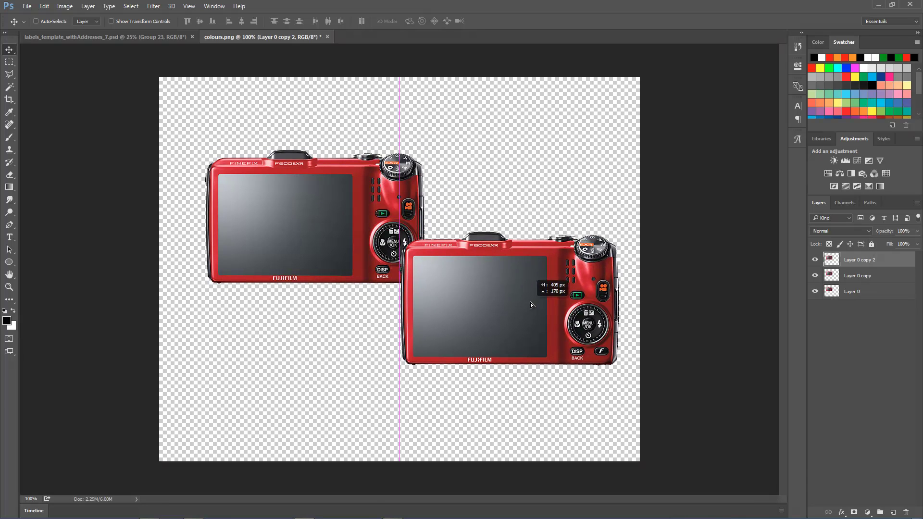
{"action": "left_click", "coordinate": [848, 277]}
{"action": "left_click_drag", "start_coordinate": [398, 207], "coordinate": [530, 230]}
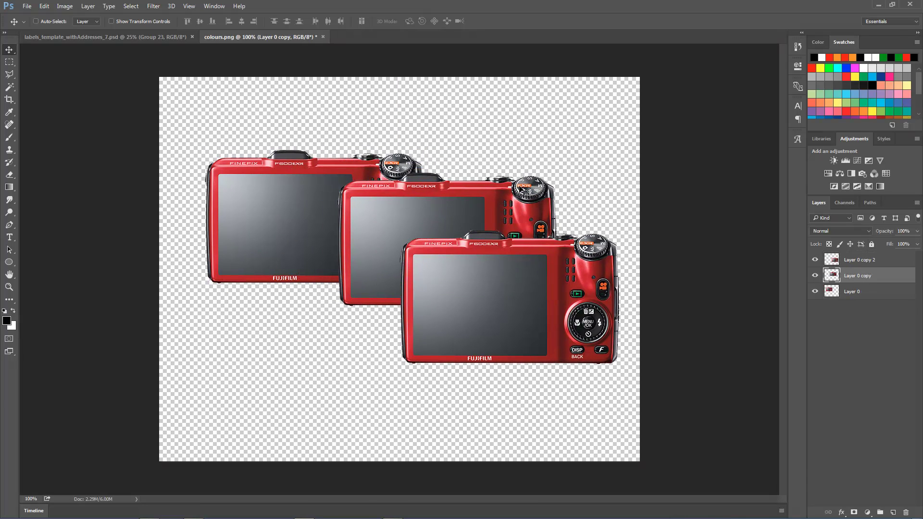
{"action": "left_click", "coordinate": [837, 290]}
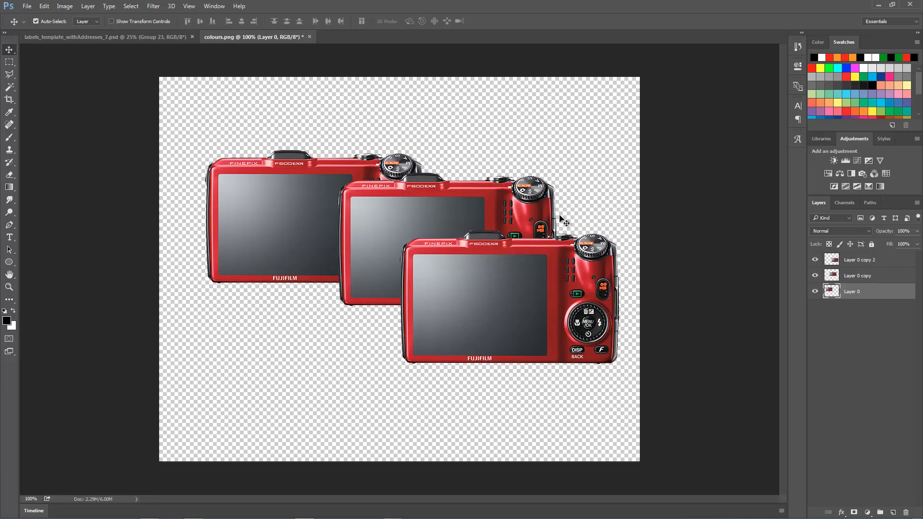
Step: Rotate Layer 0 about 26° and Layer 0 copy about 12.76° counter-clockwise with Free Transform
{"action": "left_click", "coordinate": [44, 6]}
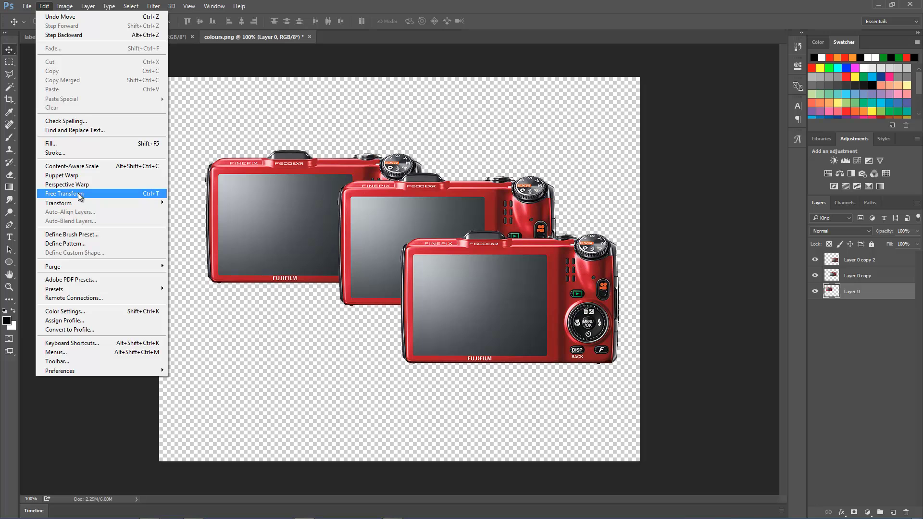
{"action": "left_click", "coordinate": [79, 194]}
{"action": "left_click_drag", "start_coordinate": [438, 144], "coordinate": [403, 88]}
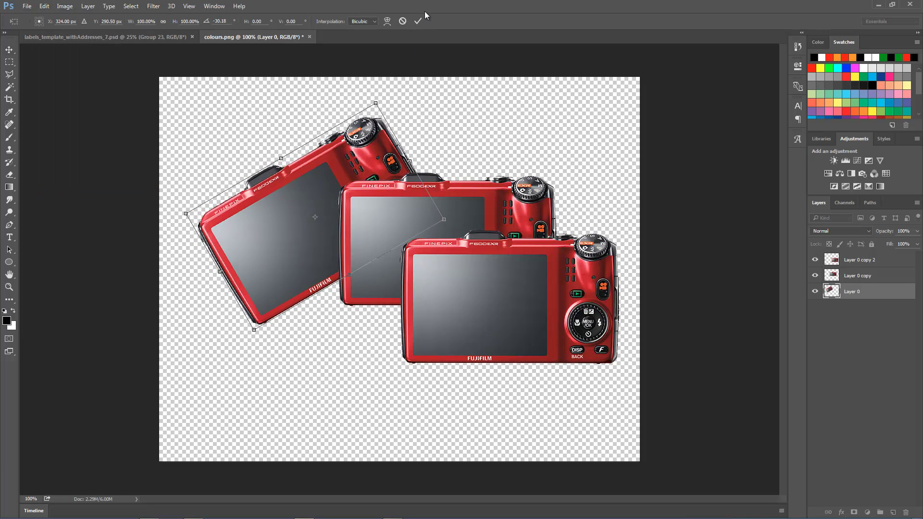
{"action": "left_click", "coordinate": [417, 21]}
{"action": "left_click", "coordinate": [861, 274]}
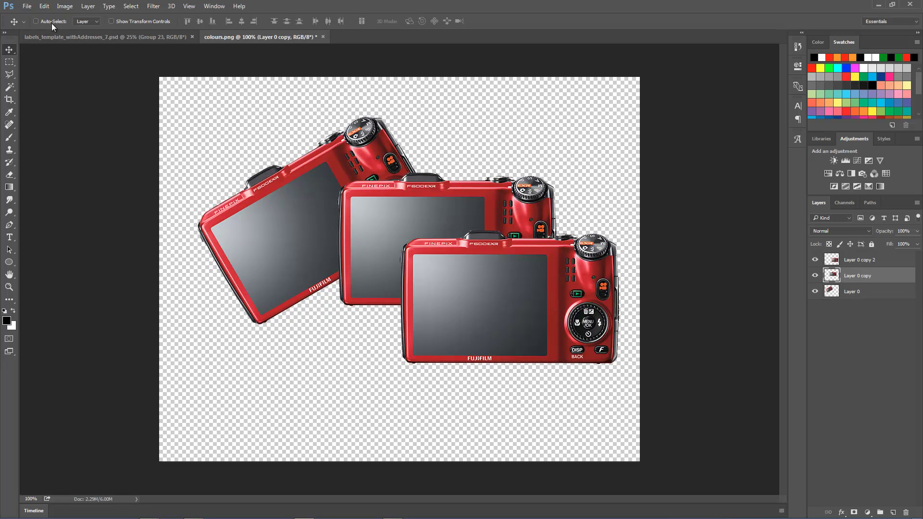
{"action": "left_click", "coordinate": [44, 6]}
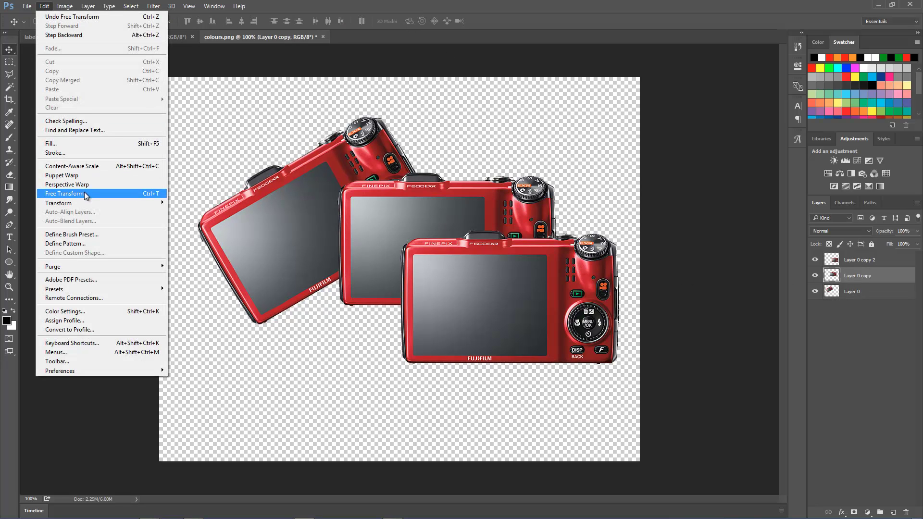
{"action": "left_click", "coordinate": [85, 194]}
{"action": "left_click_drag", "start_coordinate": [575, 166], "coordinate": [548, 153]}
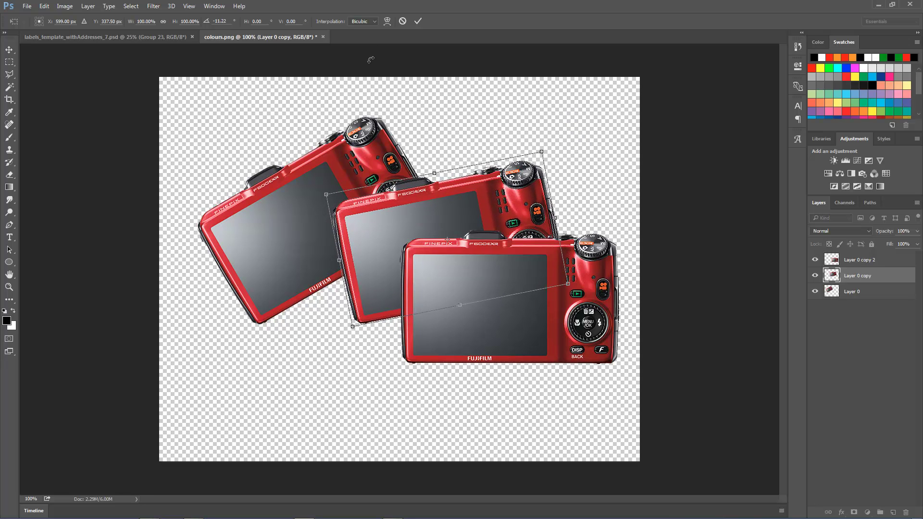
{"action": "left_click", "coordinate": [417, 21]}
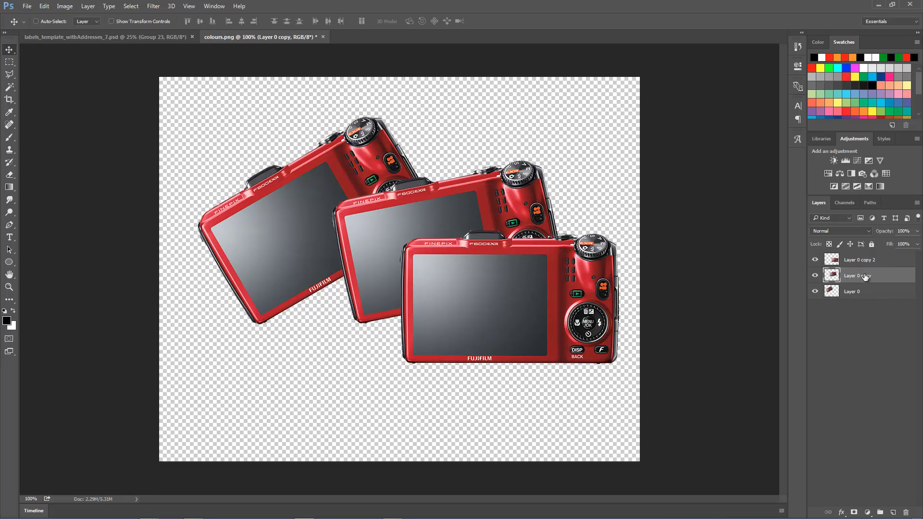
Step: Reverse the layer stack so Layer 0 copy 2 is at the bottom, then shift all three cameras left
{"action": "left_click_drag", "start_coordinate": [863, 275], "coordinate": [860, 306]}
{"action": "left_click_drag", "start_coordinate": [868, 260], "coordinate": [870, 299]}
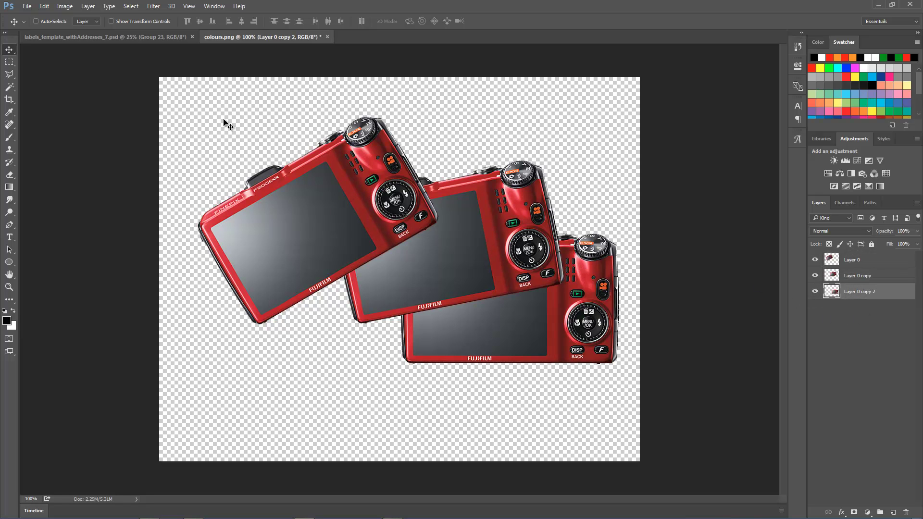
{"action": "left_click_drag", "start_coordinate": [574, 321], "coordinate": [582, 327]}
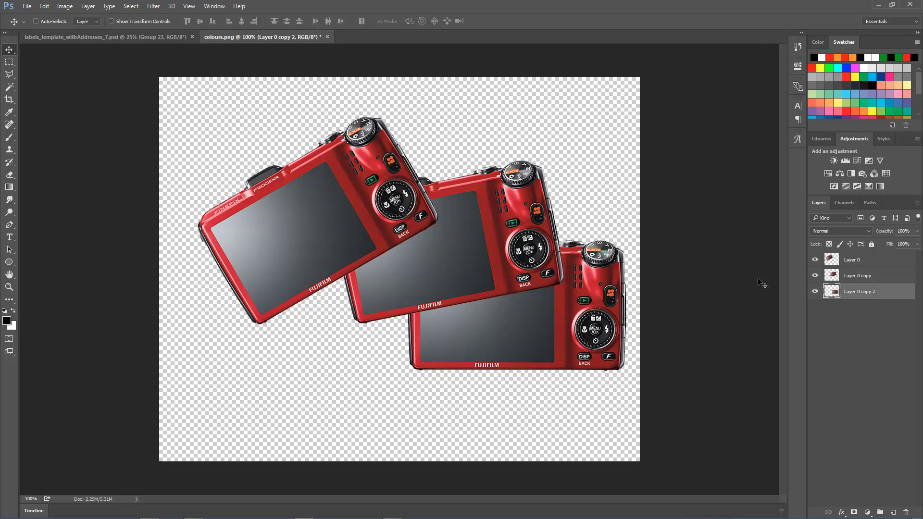
{"action": "left_click", "coordinate": [860, 260], "text": "shift"}
{"action": "mouse_move", "coordinate": [497, 268]}
{"action": "left_mouse_down"}
{"action": "mouse_move", "coordinate": [480, 260]}
{"action": "mouse_move", "coordinate": [481, 269]}
{"action": "left_mouse_up"}
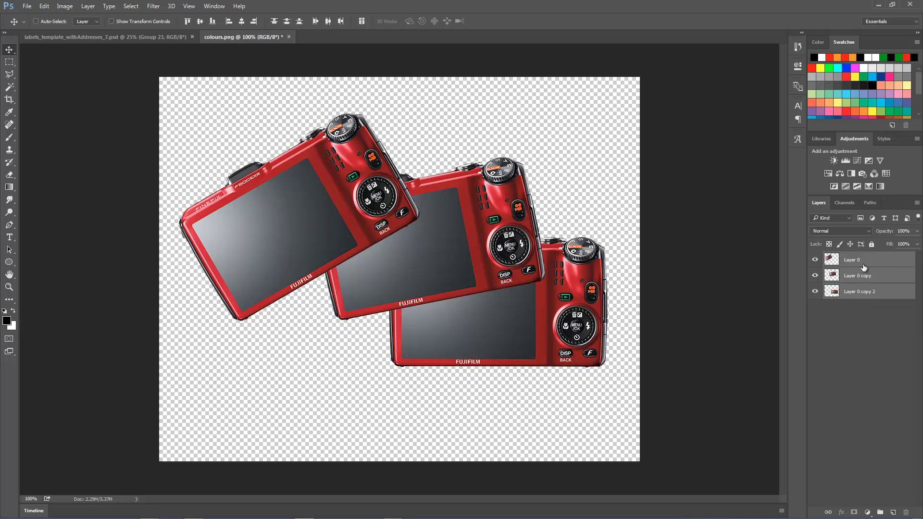
Step: Select Layer 0 copy and add a Hue/Saturation adjustment layer above it from the Adjustments panel
{"action": "left_click", "coordinate": [848, 279]}
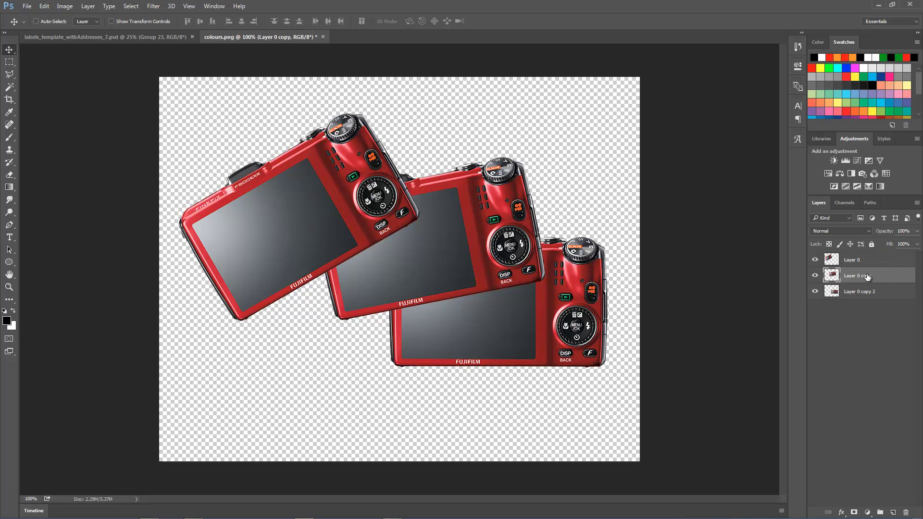
{"action": "left_click", "coordinate": [815, 275]}
{"action": "left_click", "coordinate": [815, 276]}
{"action": "left_click", "coordinate": [213, 7]}
{"action": "left_click", "coordinate": [232, 82]}
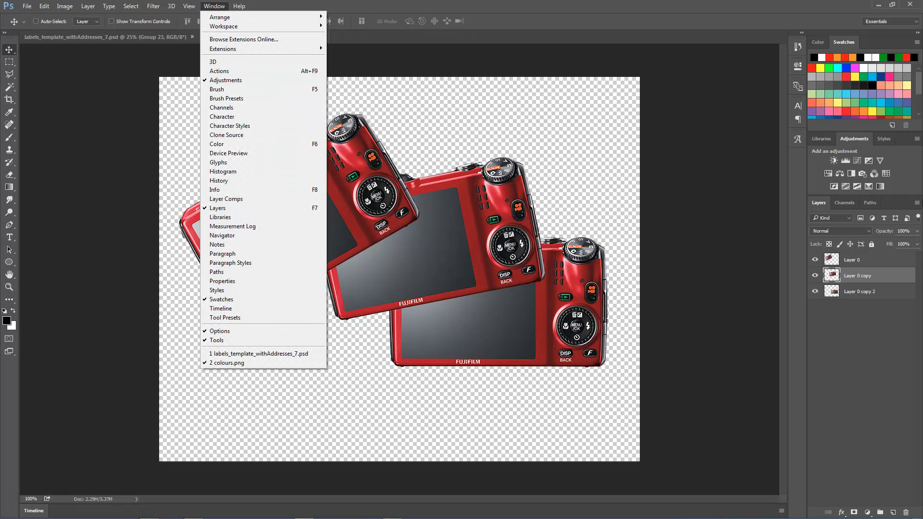
{"action": "left_click", "coordinate": [828, 174]}
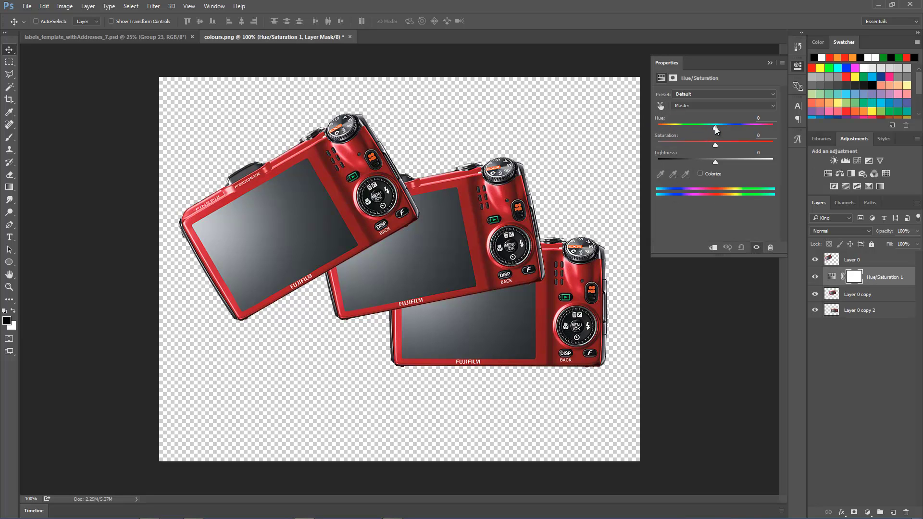
Step: Raise the first adjustment's hue toward green and rename Layer 0 copy to 'camera 2'
{"action": "left_click_drag", "start_coordinate": [715, 127], "coordinate": [745, 127]}
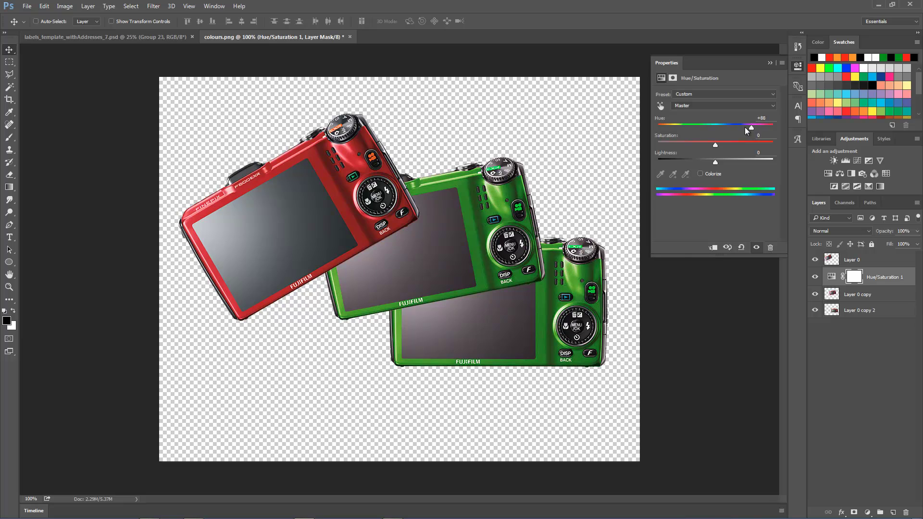
{"action": "double_click", "coordinate": [864, 294]}
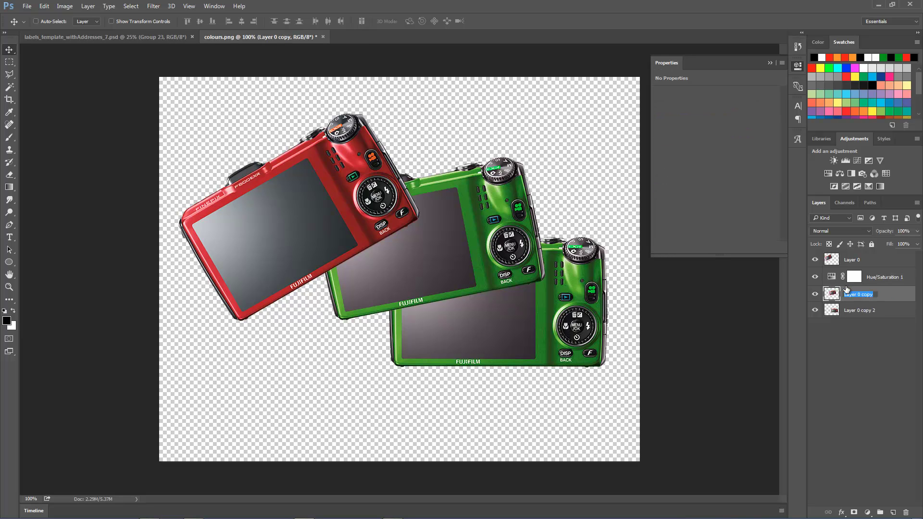
{"action": "type", "text": "camera 2"}
{"action": "key", "text": "Return"}
Step: Rename Layer 0 copy 2 to 'camera 3' and Layer 0 to 'camera 1'
{"action": "double_click", "coordinate": [864, 317]}
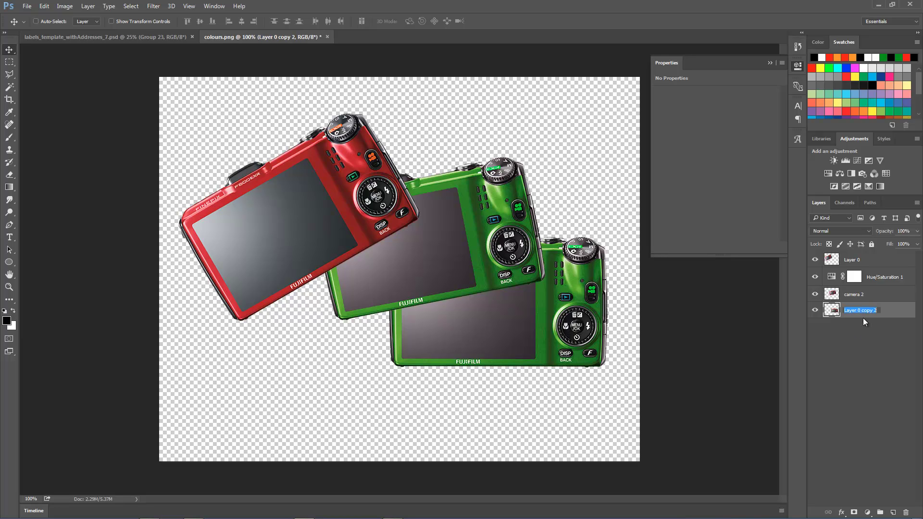
{"action": "type", "text": "camera 3"}
{"action": "key", "text": "Return"}
{"action": "double_click", "coordinate": [856, 262]}
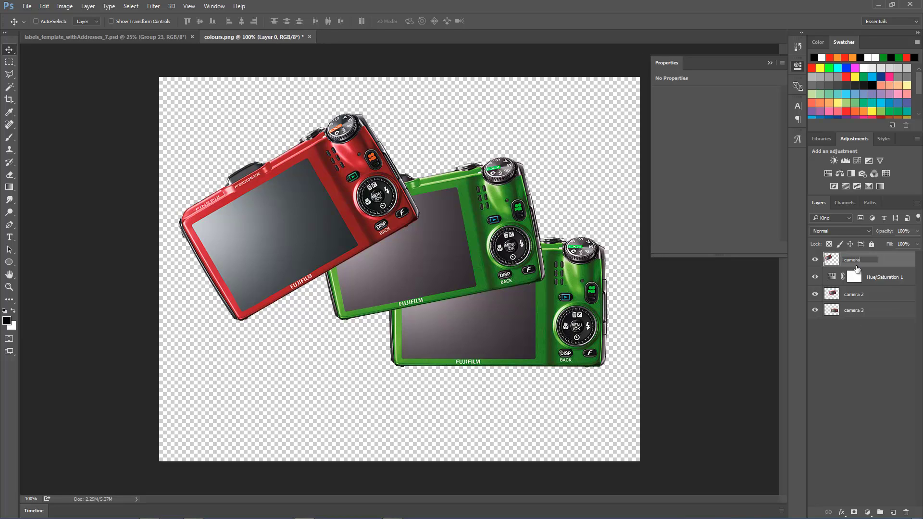
{"action": "type", "text": "camera 1"}
{"action": "key", "text": "Return"}
{"action": "left_click", "coordinate": [831, 277]}
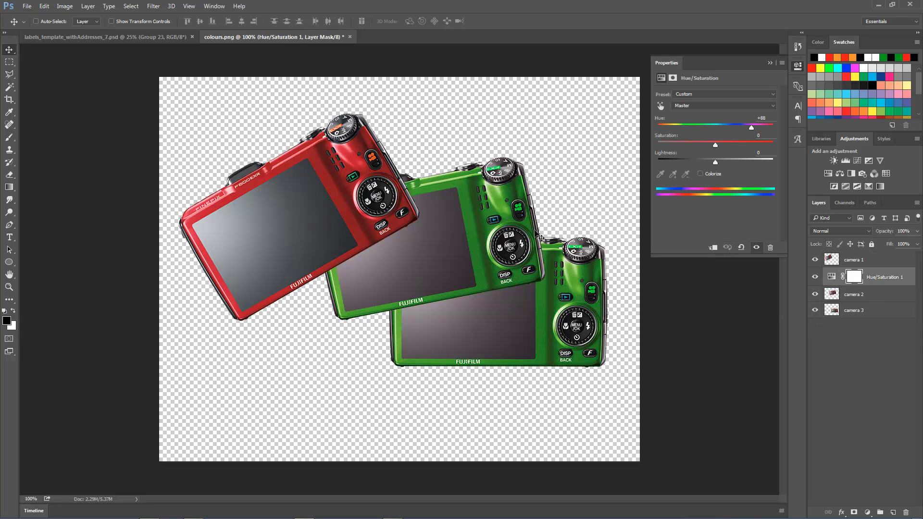
Step: Clip Hue/Saturation 1 to camera 2, and add a second Hue/Saturation clipped to camera 3 at hue -78
{"action": "left_click", "coordinate": [713, 248]}
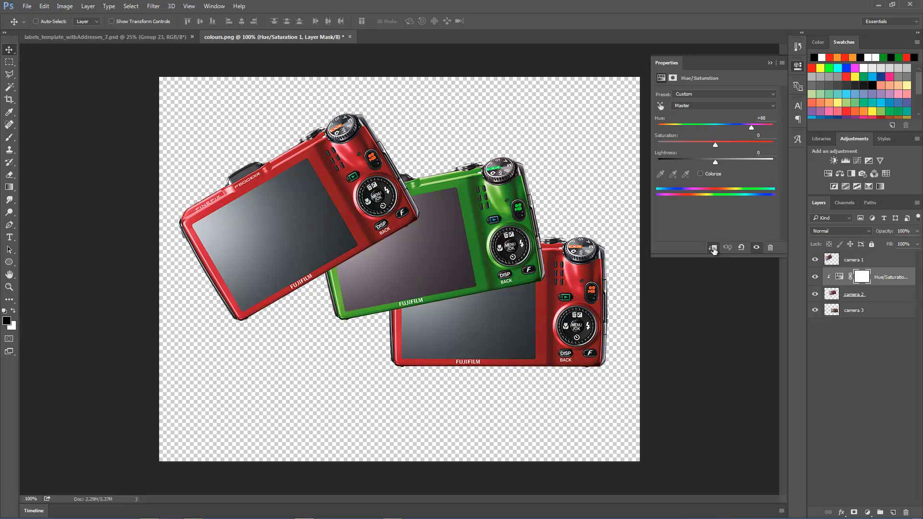
{"action": "left_click", "coordinate": [850, 313]}
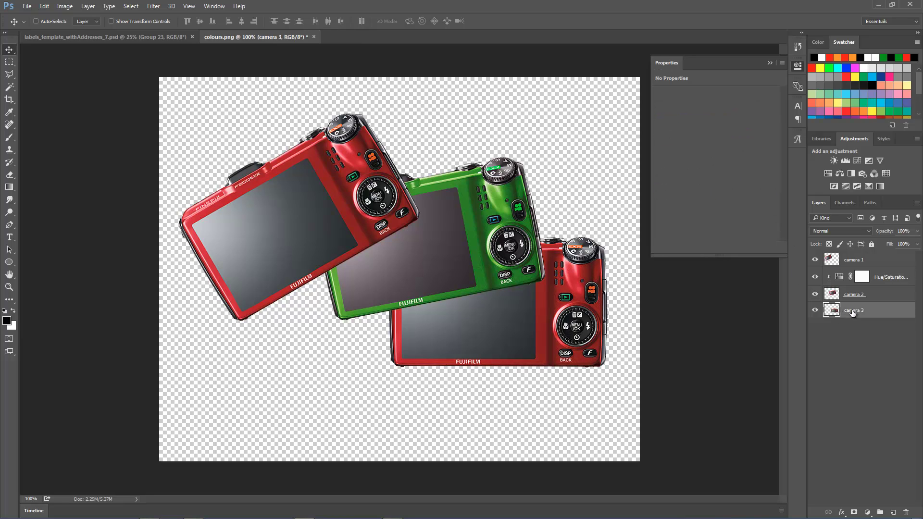
{"action": "left_click", "coordinate": [827, 173]}
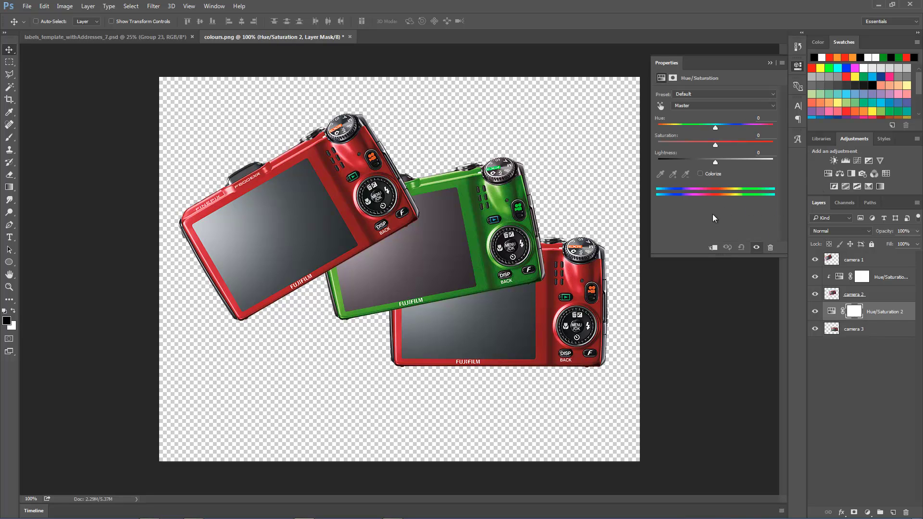
{"action": "left_click", "coordinate": [713, 248]}
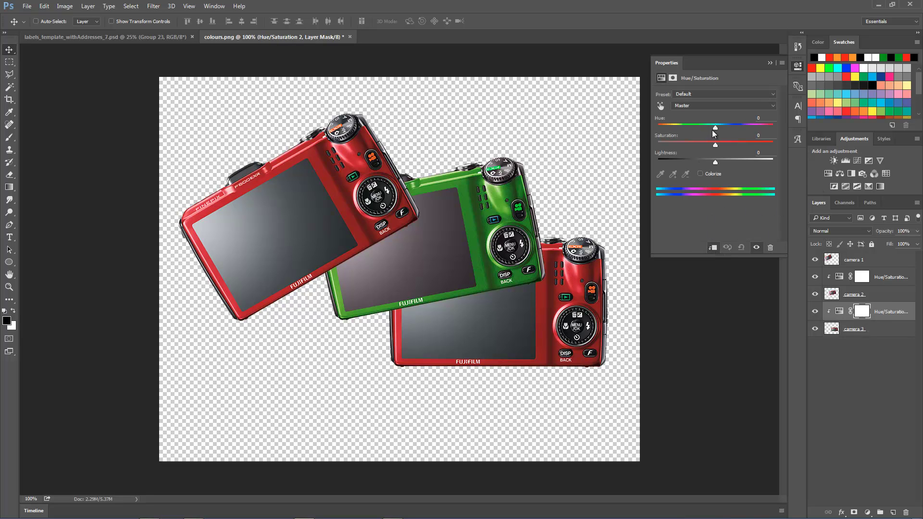
{"action": "left_click_drag", "start_coordinate": [715, 128], "coordinate": [700, 127]}
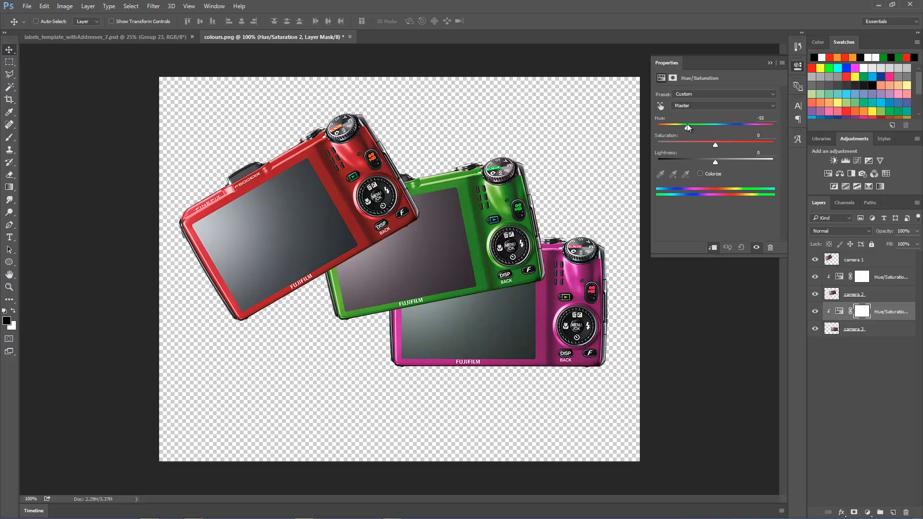
{"action": "left_click_drag", "start_coordinate": [688, 124], "coordinate": [682, 124]}
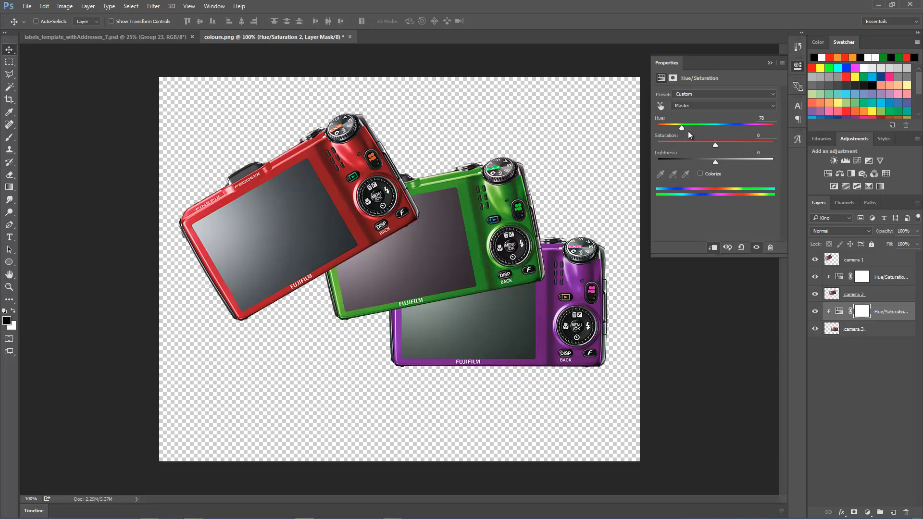
{"action": "left_click", "coordinate": [860, 260]}
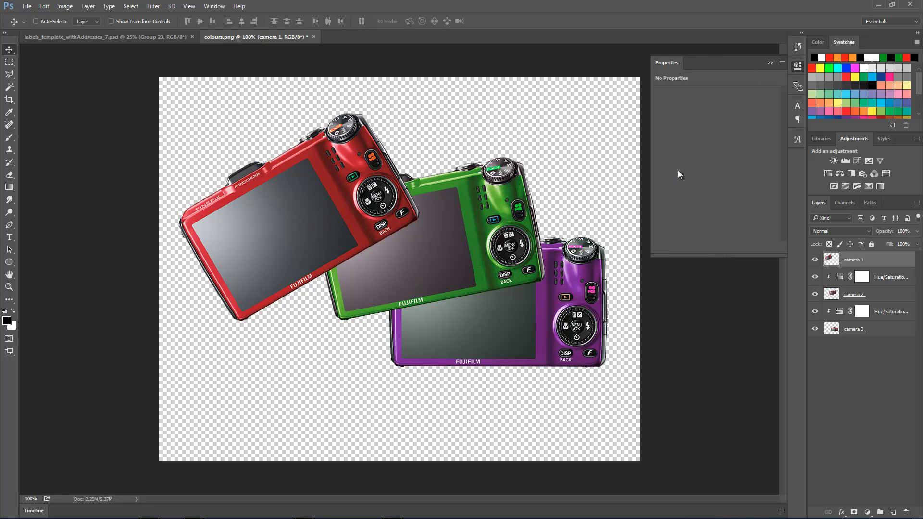
Step: Collapse the Properties panel into the side dock, reopening it once before collapsing it again
{"action": "left_click", "coordinate": [769, 63]}
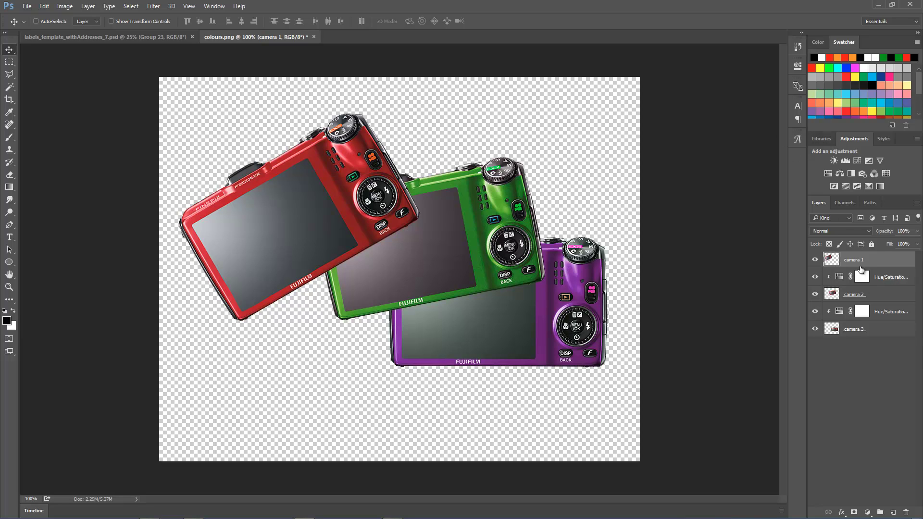
{"action": "left_click", "coordinate": [882, 275]}
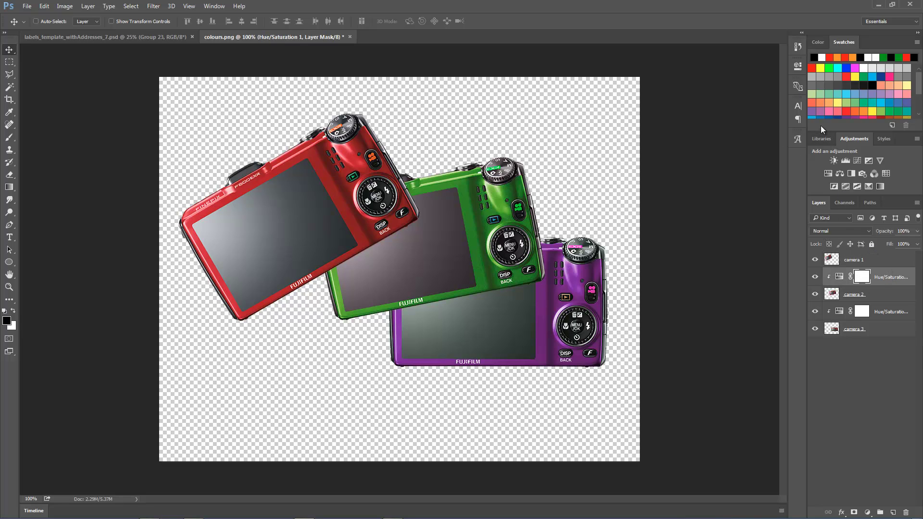
{"action": "left_click", "coordinate": [797, 64]}
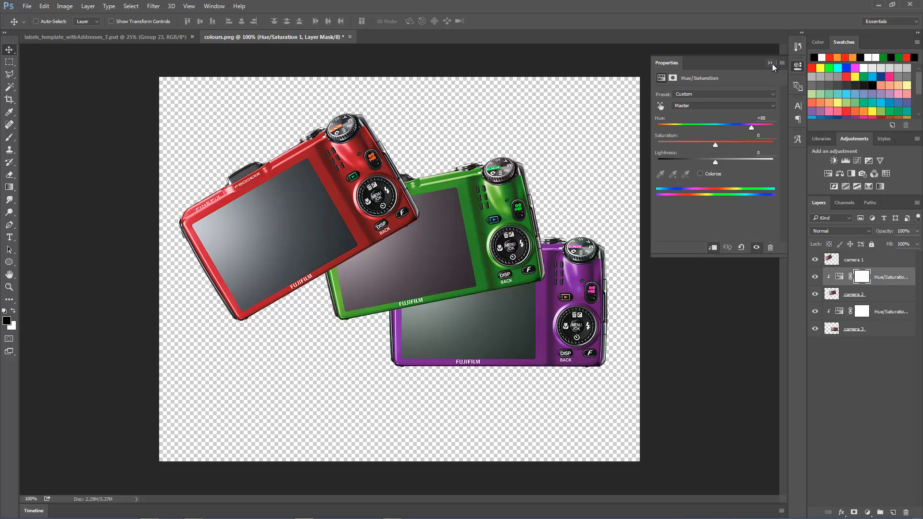
{"action": "left_click", "coordinate": [770, 63]}
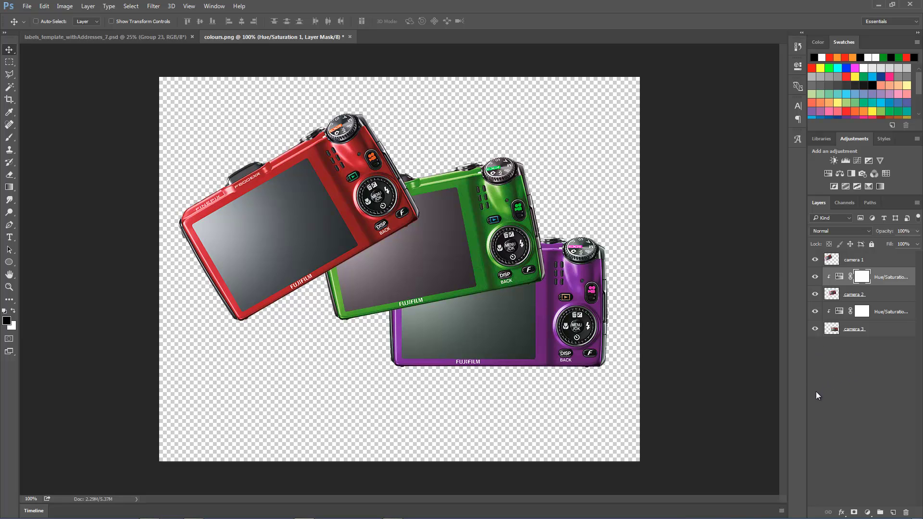
{"action": "left_click", "coordinate": [870, 262]}
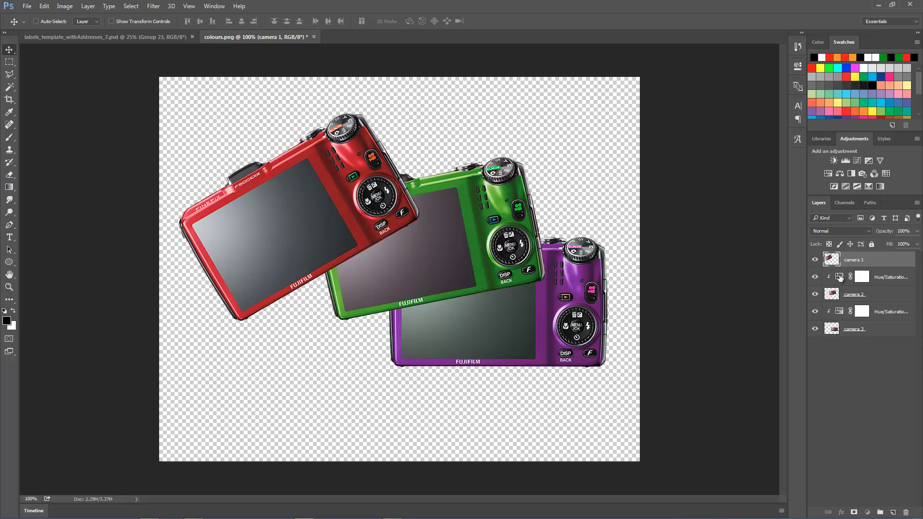
Step: Push Hue/Saturation 1 to about +129 and Hue/Saturation 2 to -119, turning camera 3 blue
{"action": "double_click", "coordinate": [839, 278]}
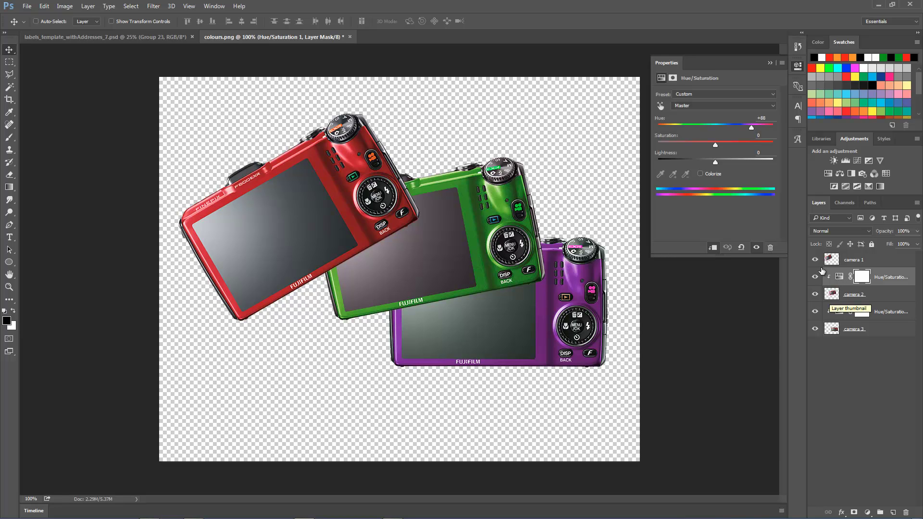
{"action": "mouse_move", "coordinate": [750, 127]}
{"action": "left_mouse_down"}
{"action": "mouse_move", "coordinate": [743, 126]}
{"action": "mouse_move", "coordinate": [773, 125]}
{"action": "mouse_move", "coordinate": [760, 123]}
{"action": "left_mouse_up"}
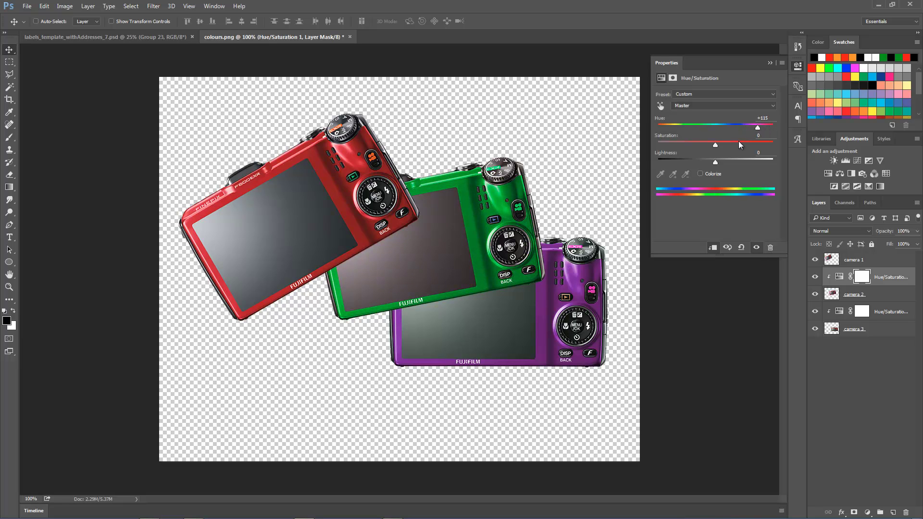
{"action": "left_click", "coordinate": [839, 312]}
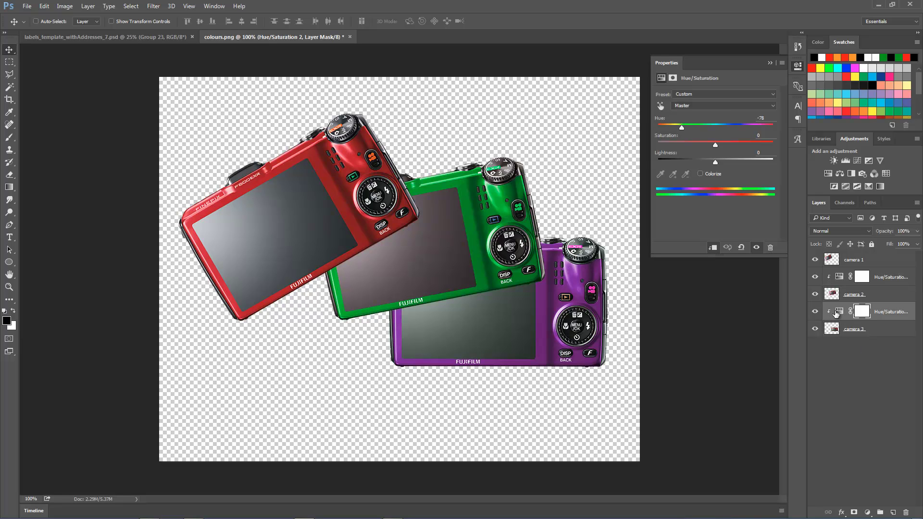
{"action": "left_click_drag", "start_coordinate": [681, 128], "coordinate": [672, 127]}
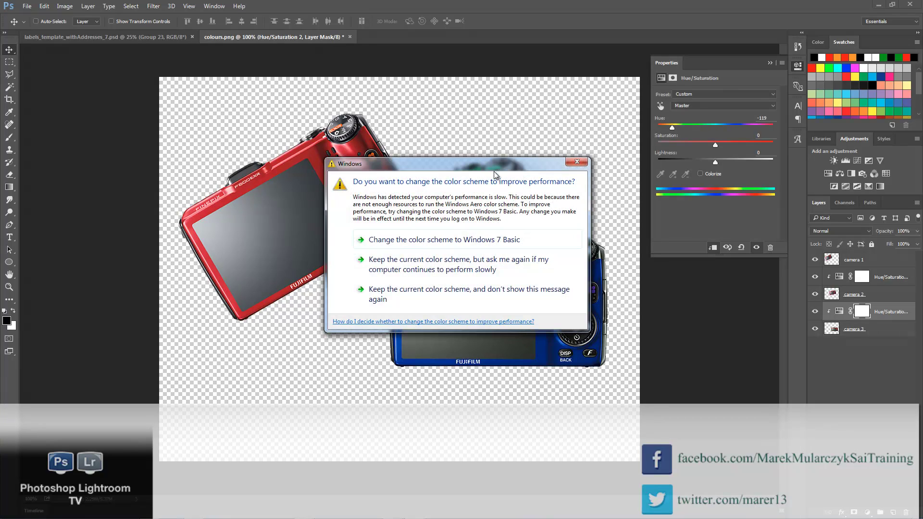
Step: Close the Windows colour-scheme warning covering the canvas
{"action": "left_click", "coordinate": [578, 163]}
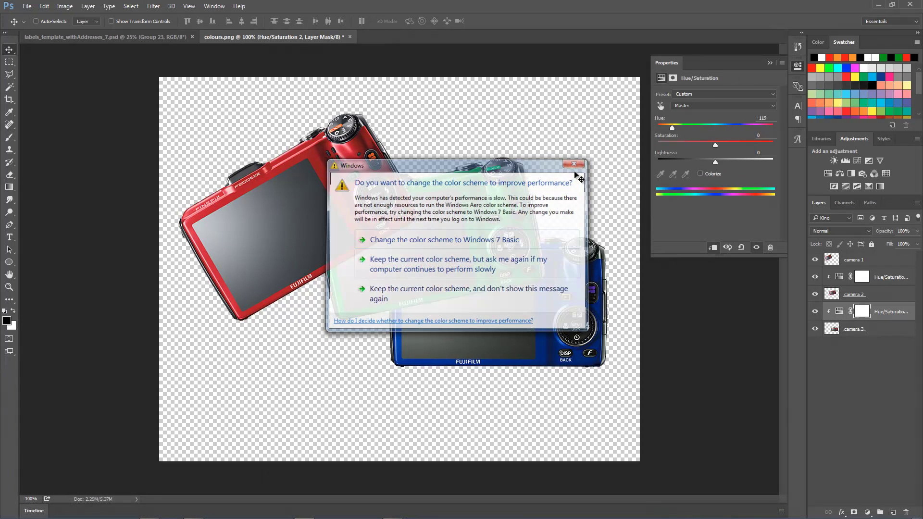